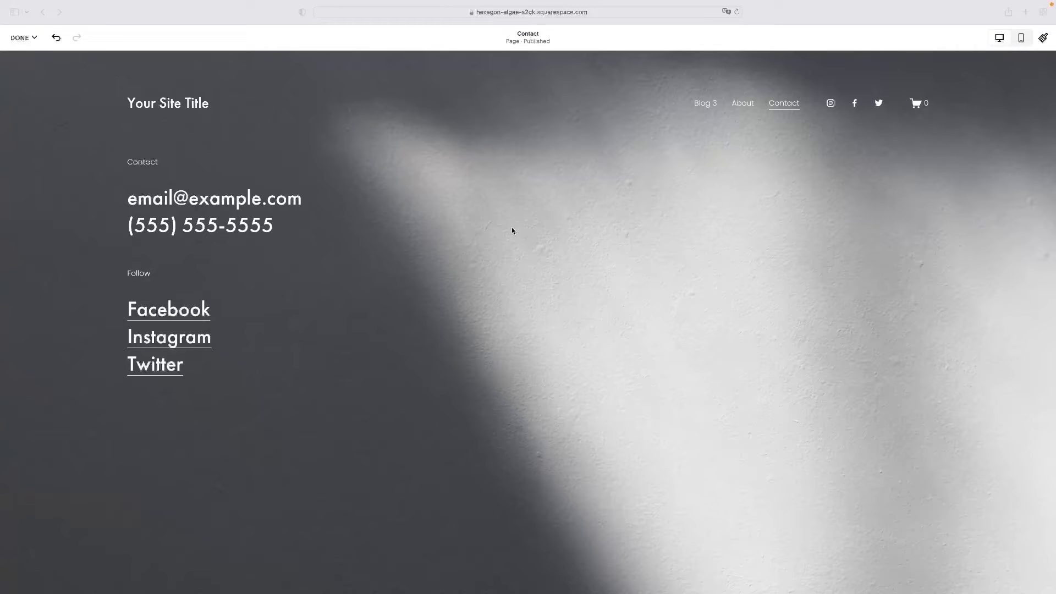
- Scroll down the Contact page to the email, phone number and social links
scroll(513, 219, down, 1)
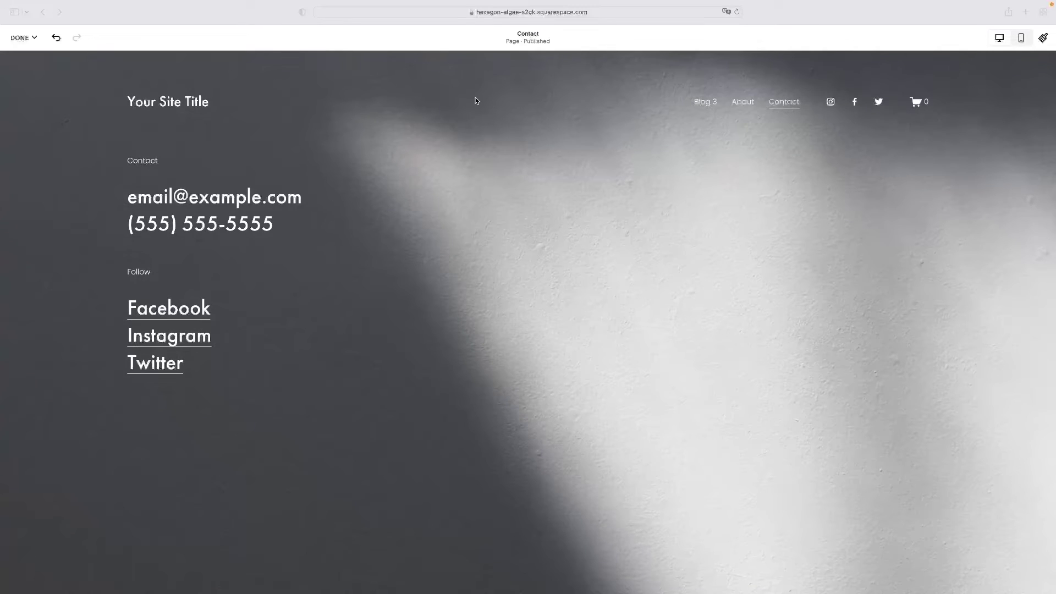
click(597, 99)
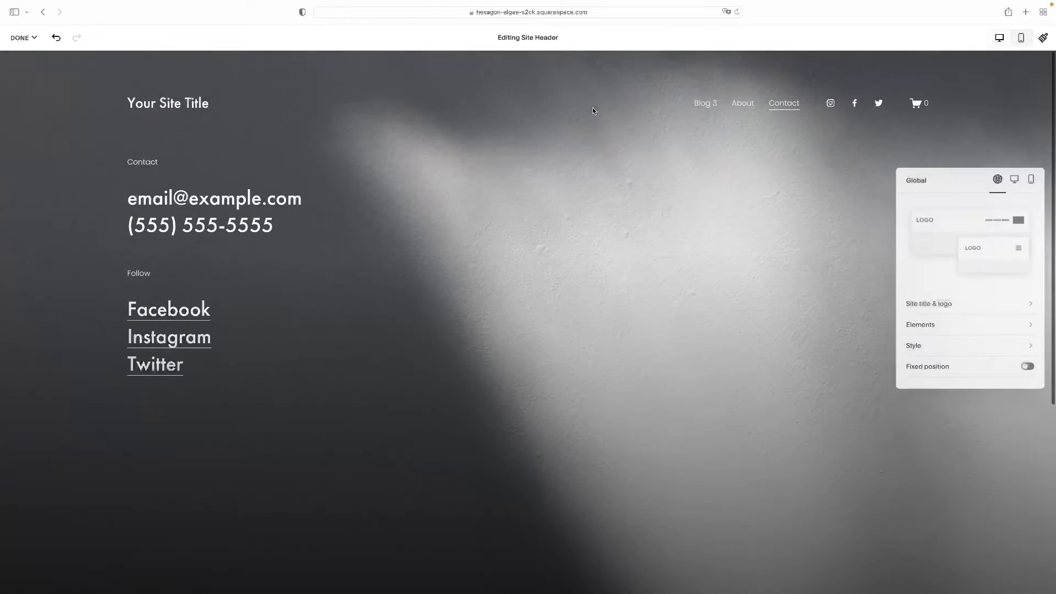
click(545, 150)
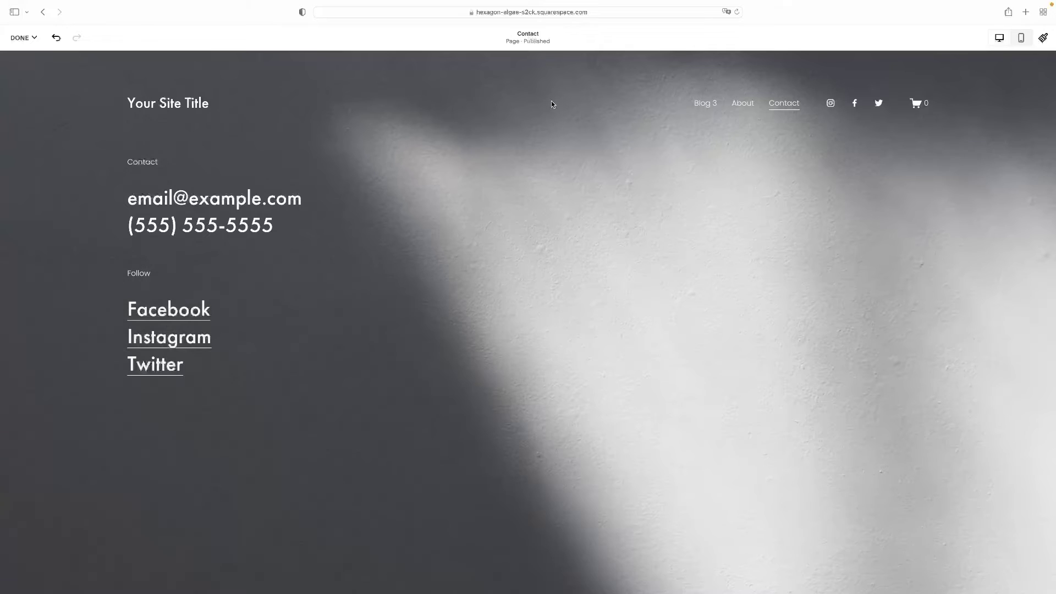
click(520, 113)
click(761, 155)
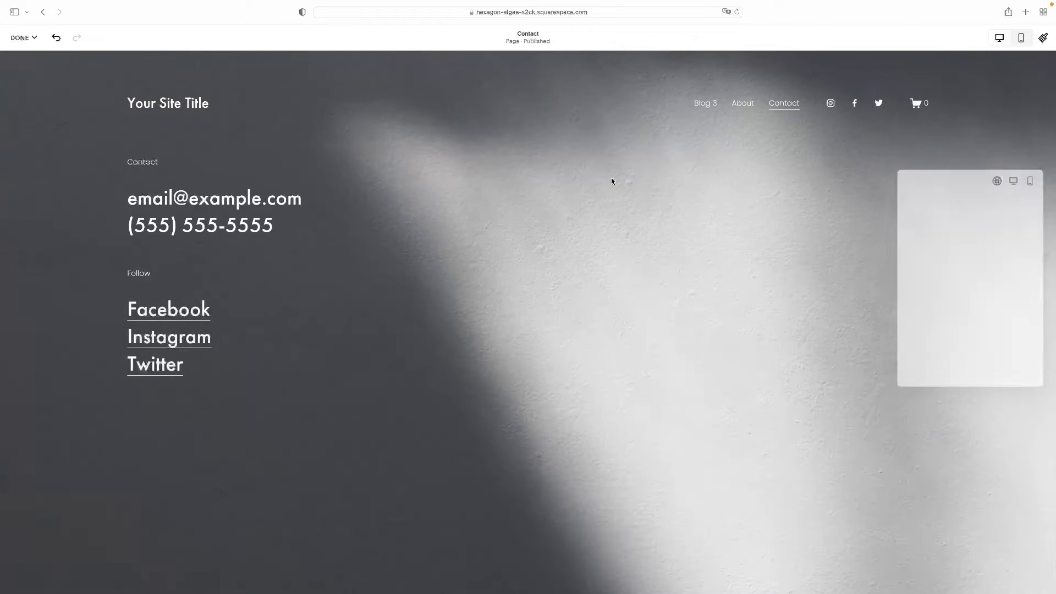
mouse_move(534, 117)
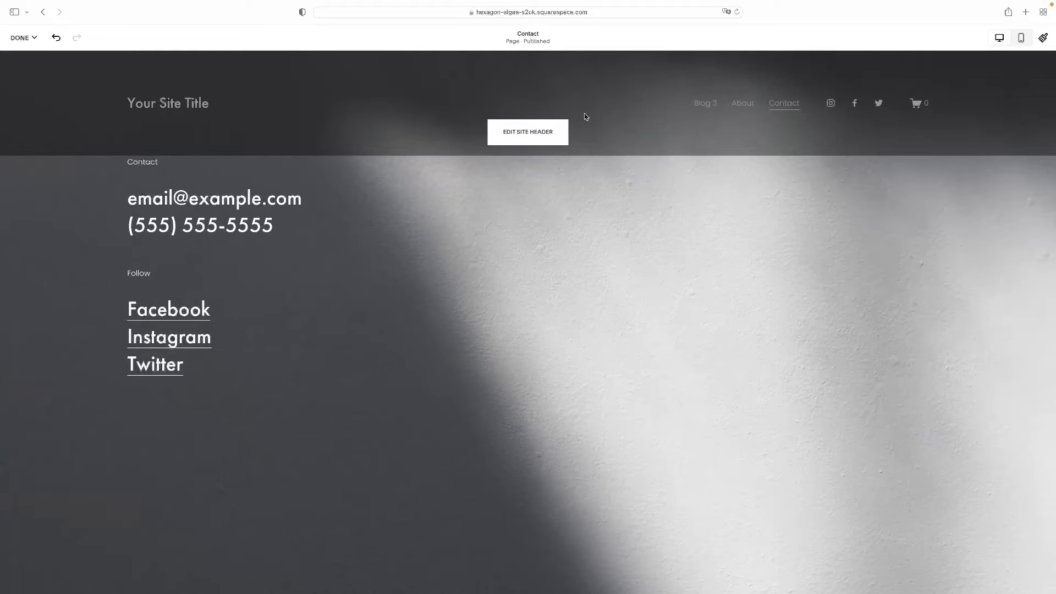
mouse_move(630, 303)
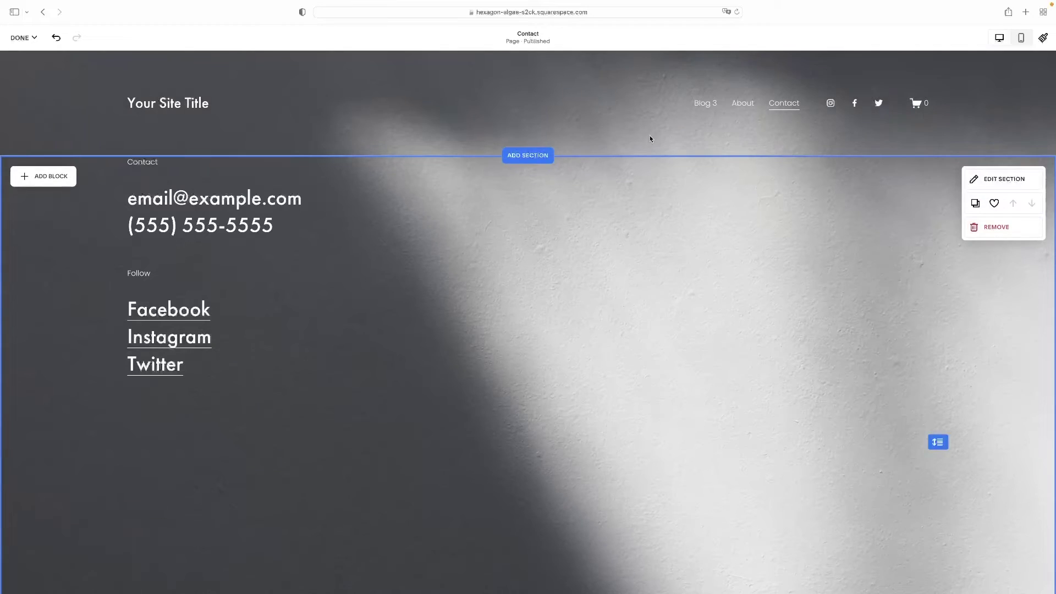
scroll(634, 273, down, 1)
mouse_move(658, 113)
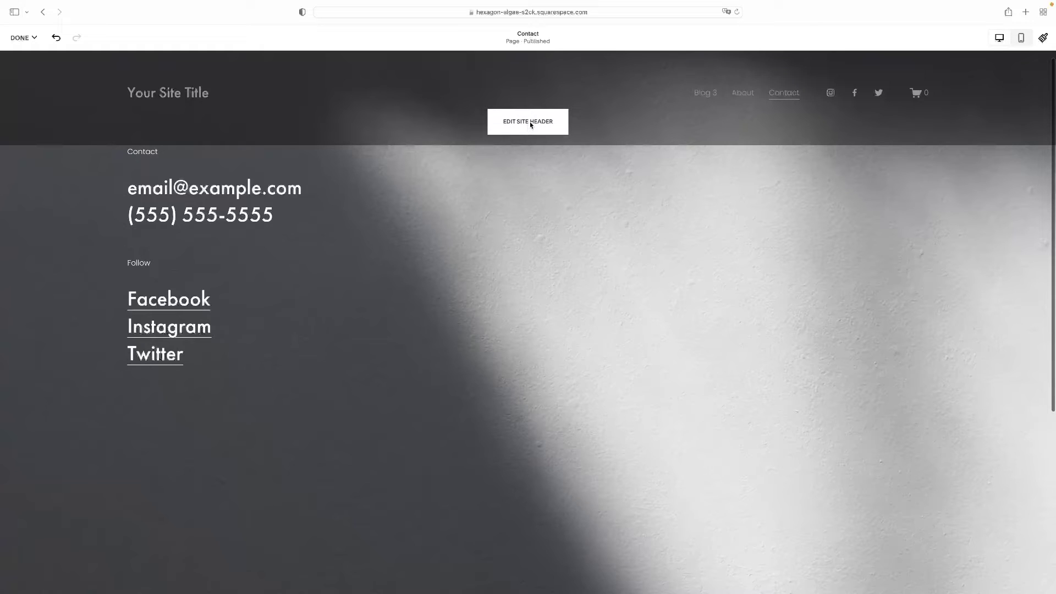
click(530, 125)
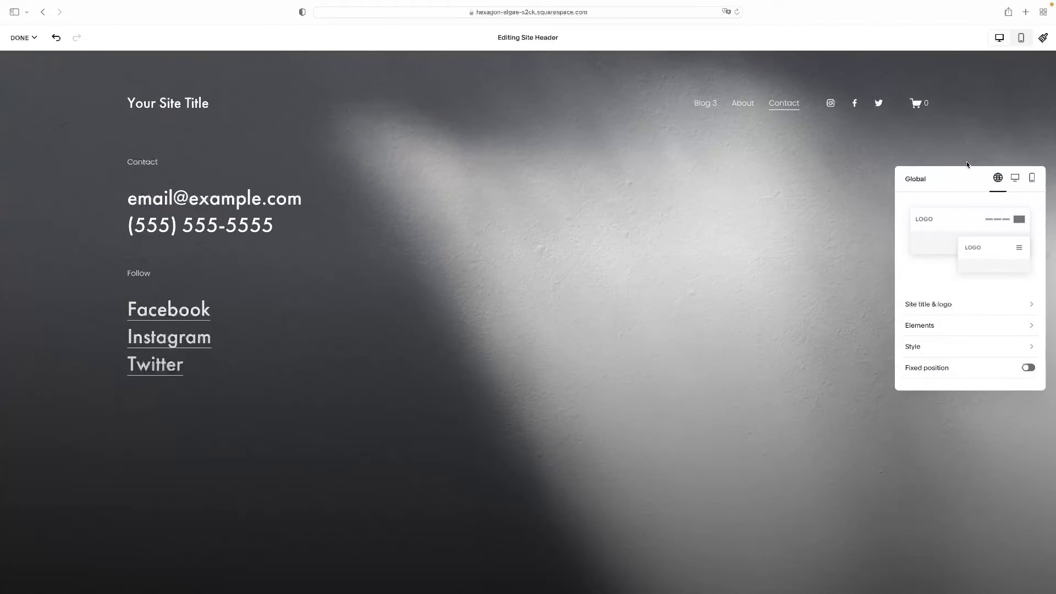
- Move the Global header panel to the page centre and open its Elements settings
drag(958, 177, 537, 244)
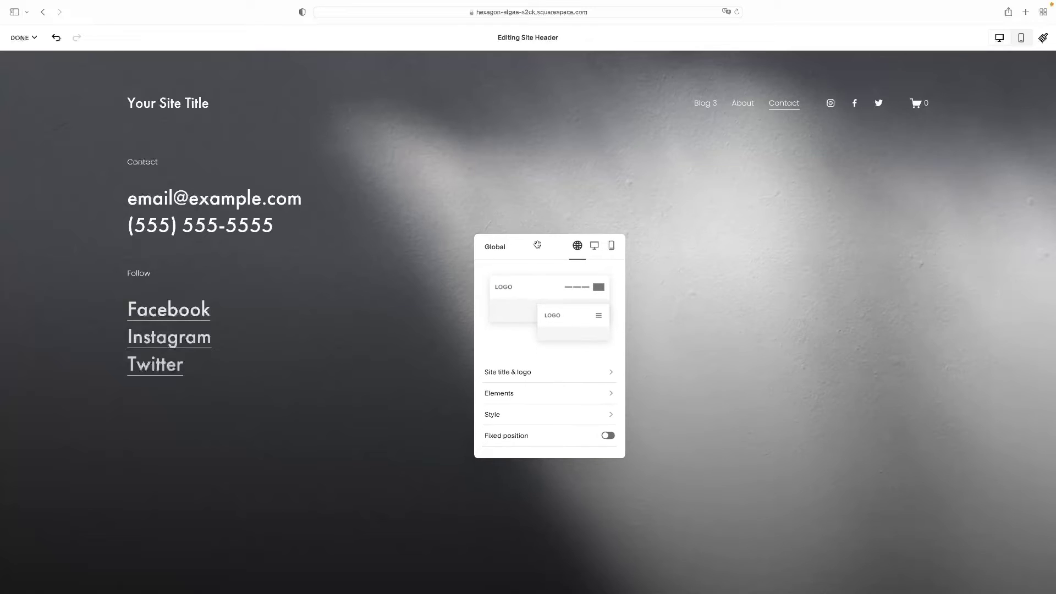
click(509, 394)
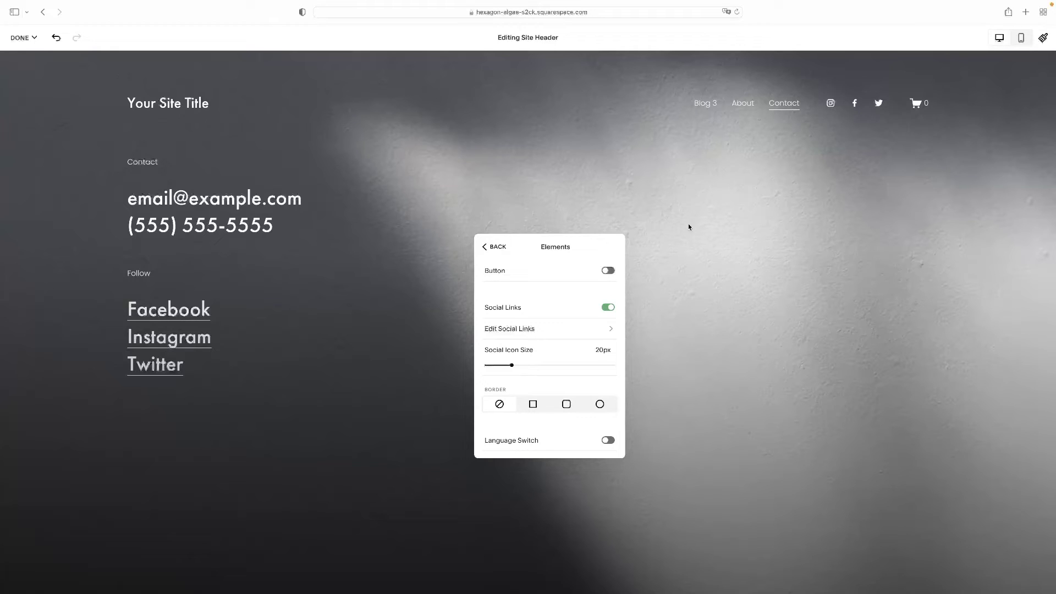
- Turn off Social Links and Cart in the header Elements, leaving Button off
click(607, 308)
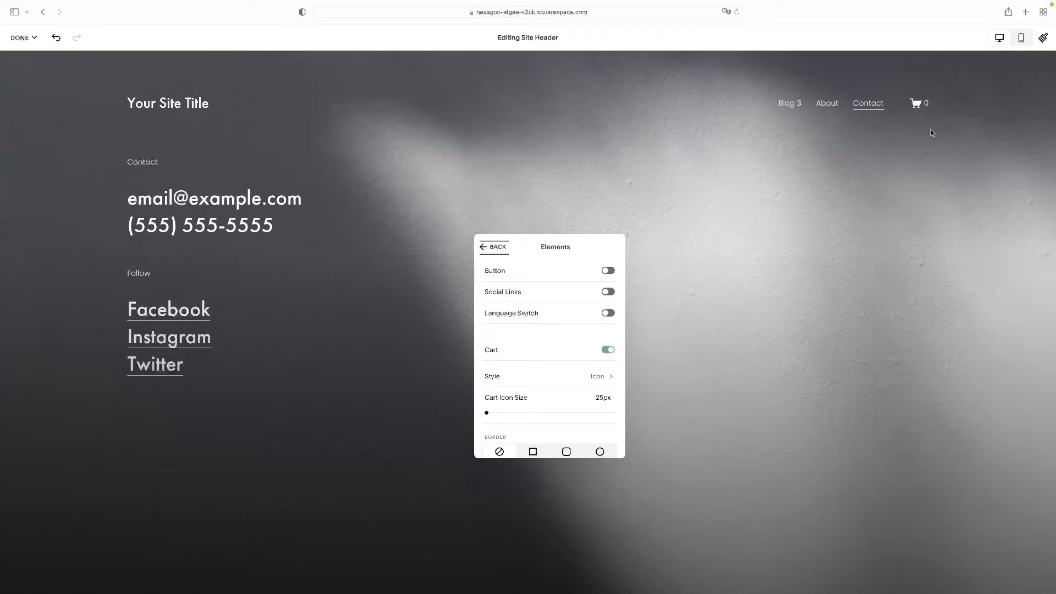
click(608, 350)
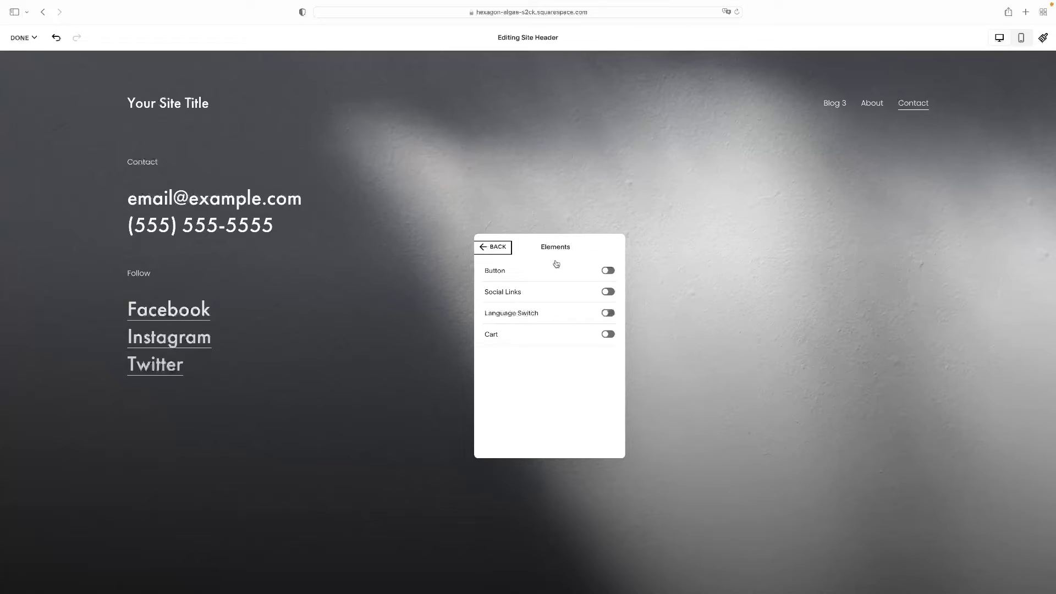
click(608, 271)
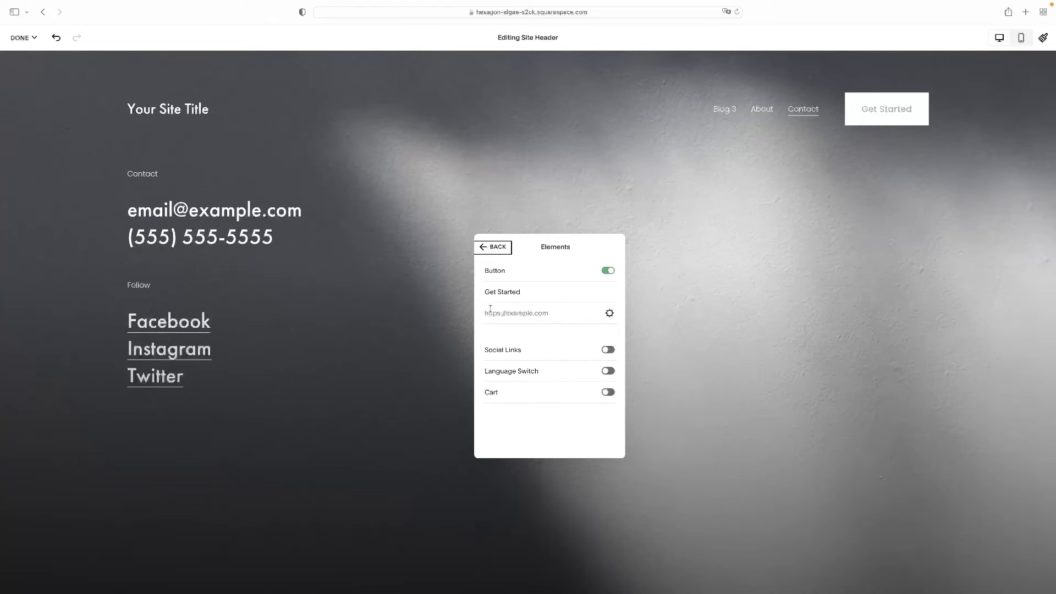
click(607, 271)
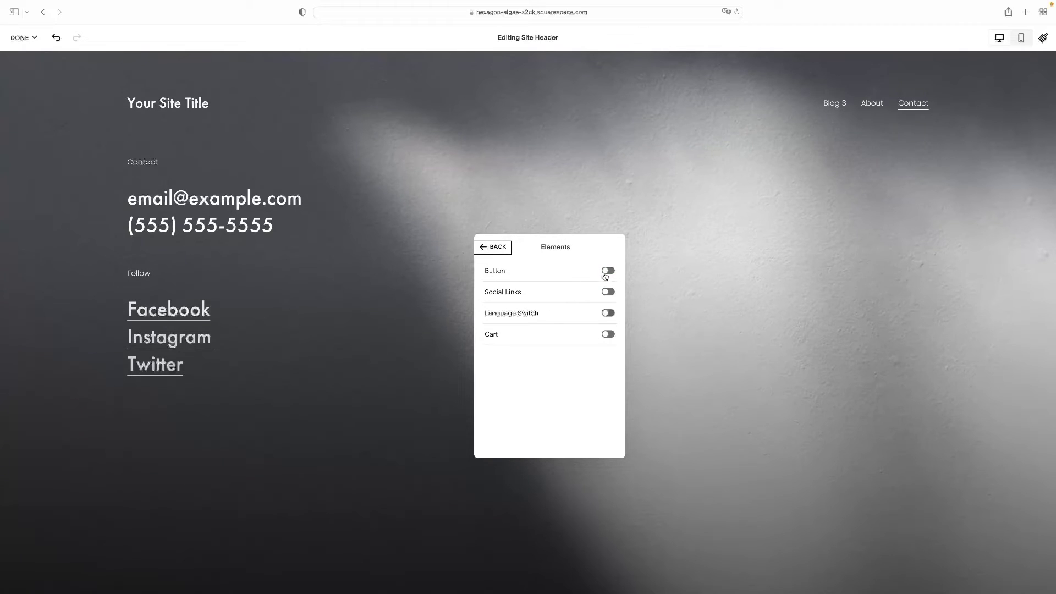
click(608, 292)
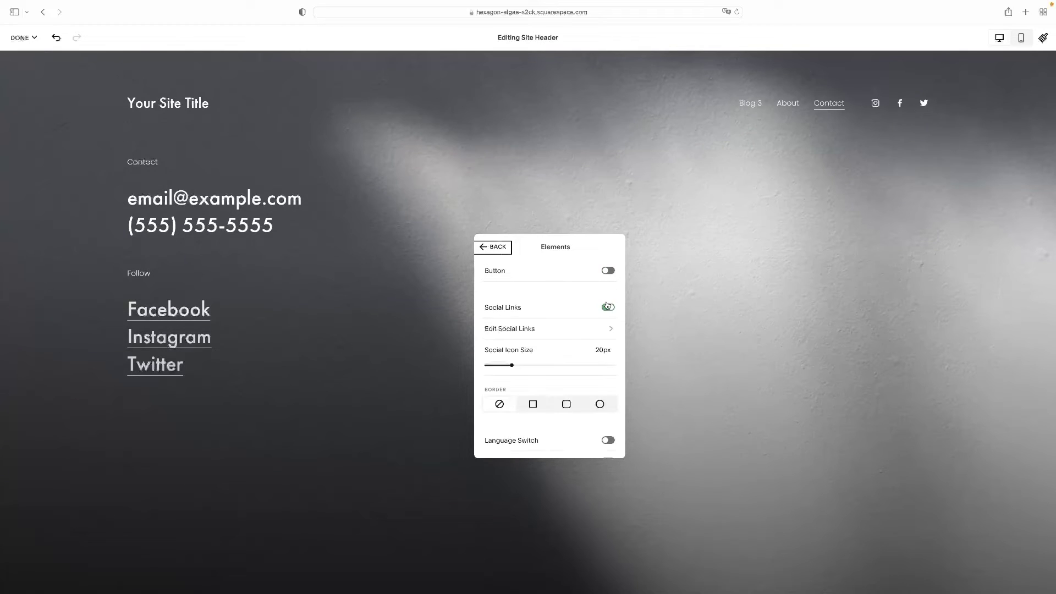
click(608, 309)
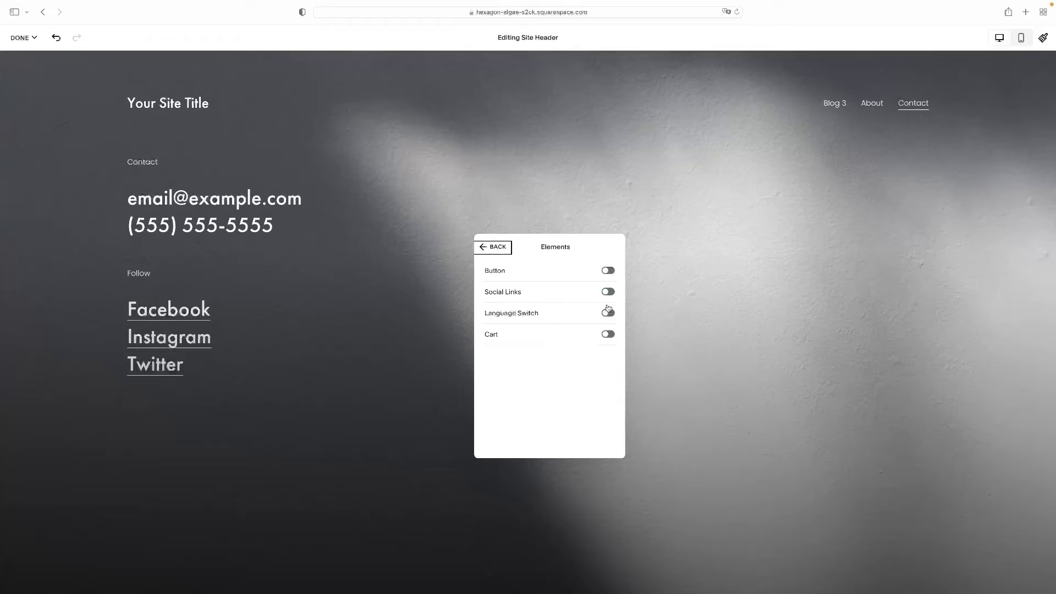
click(498, 248)
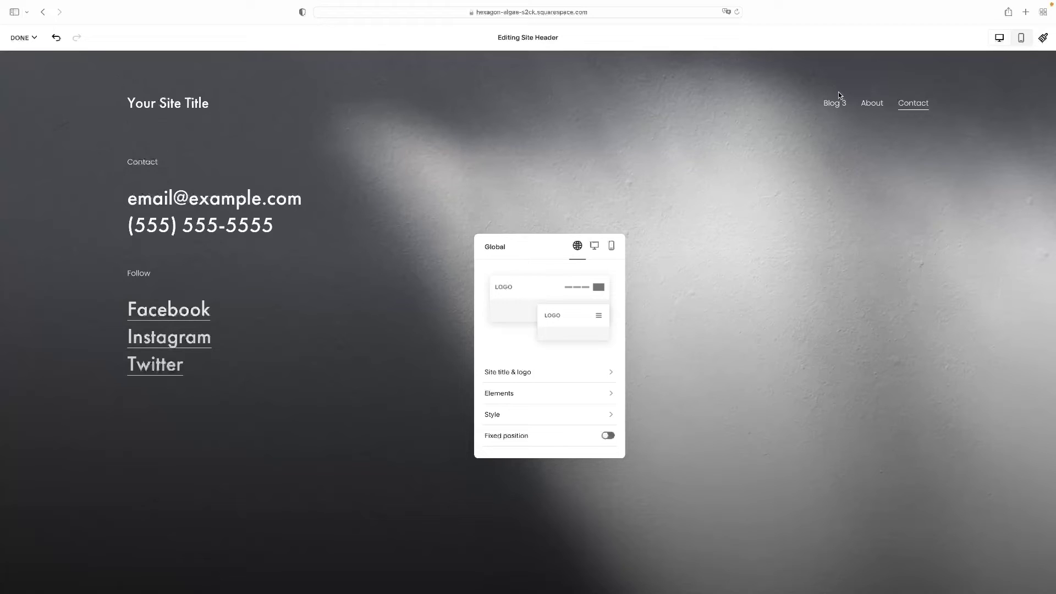
- Close the header settings and save the header changes
click(783, 229)
click(22, 38)
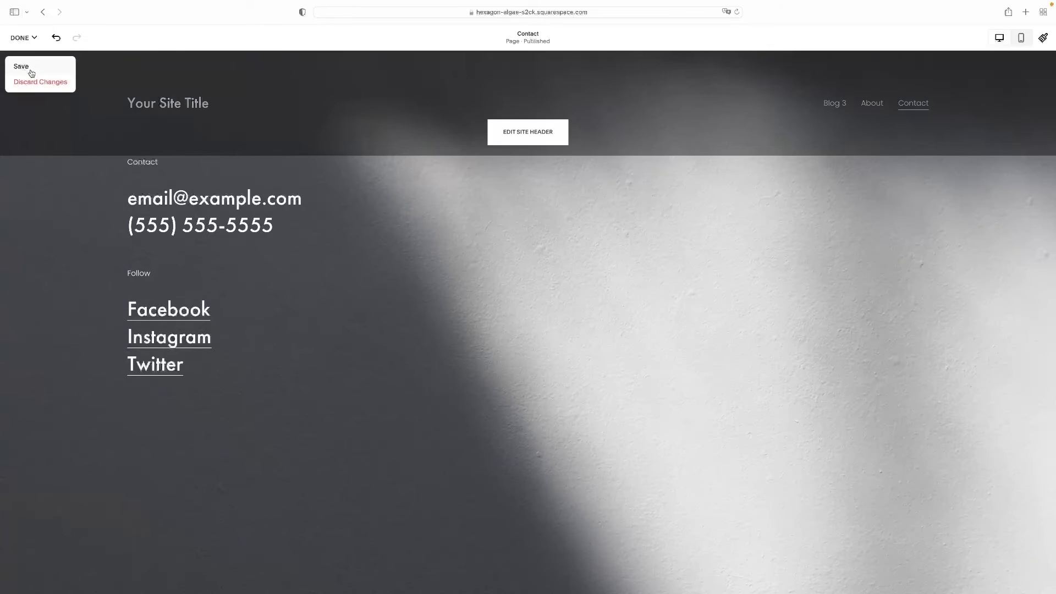
click(22, 67)
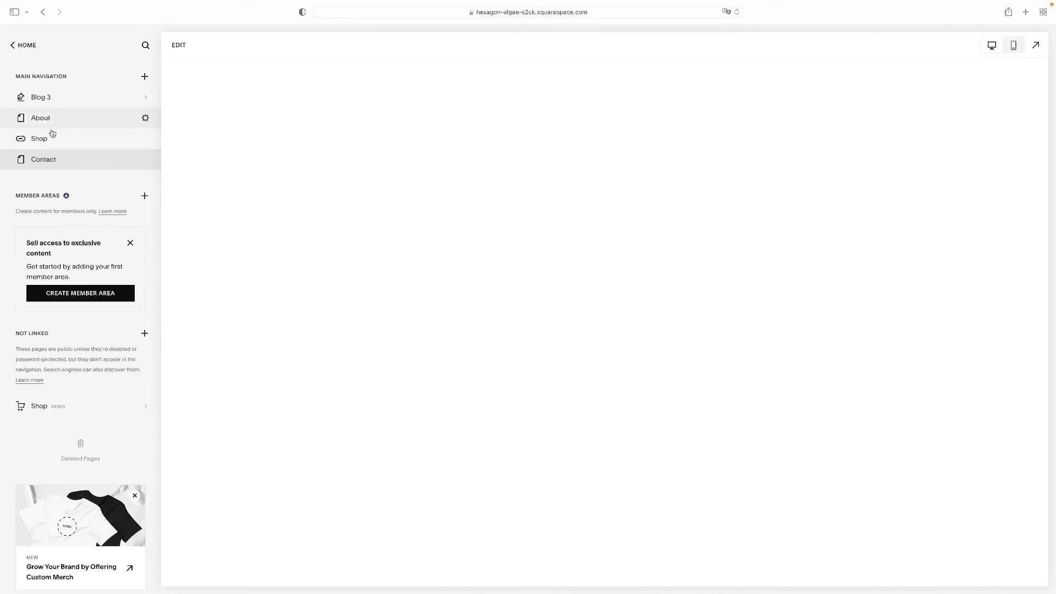
- Go to the Pages list and review Blog 3's General settings before closing them
click(27, 45)
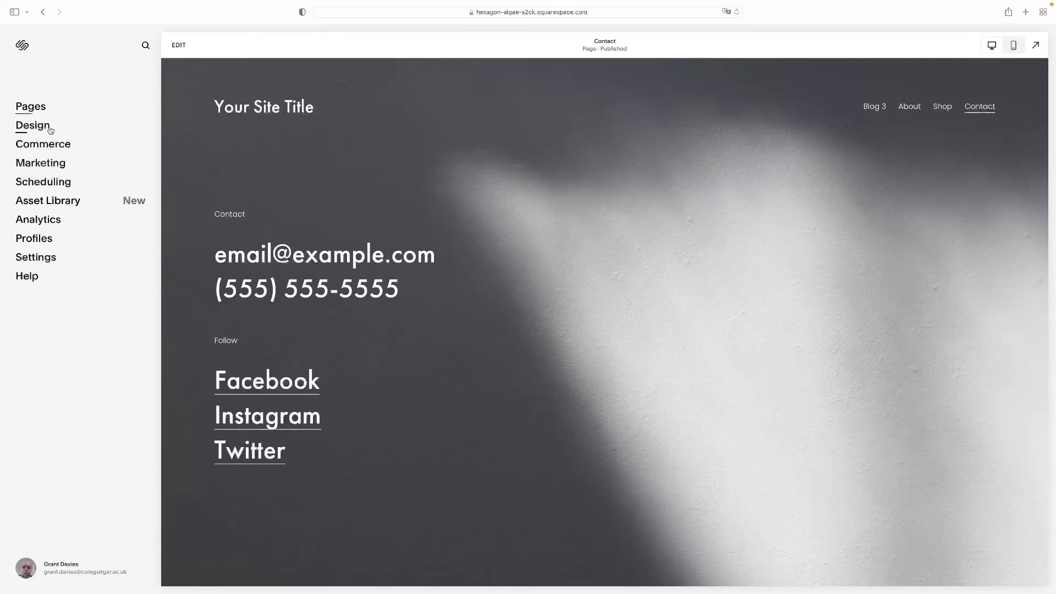
click(27, 108)
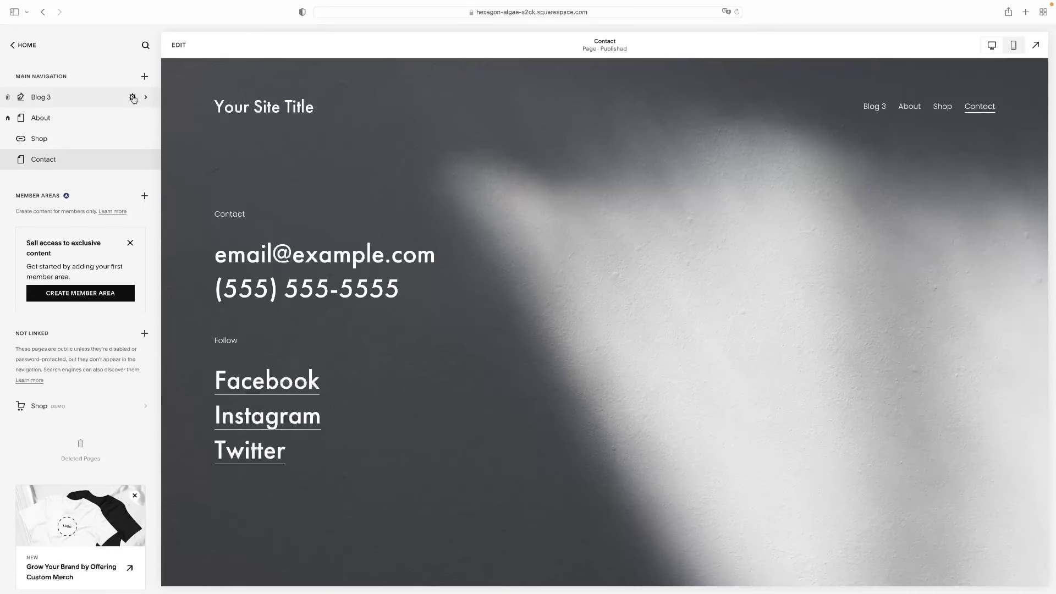
click(133, 98)
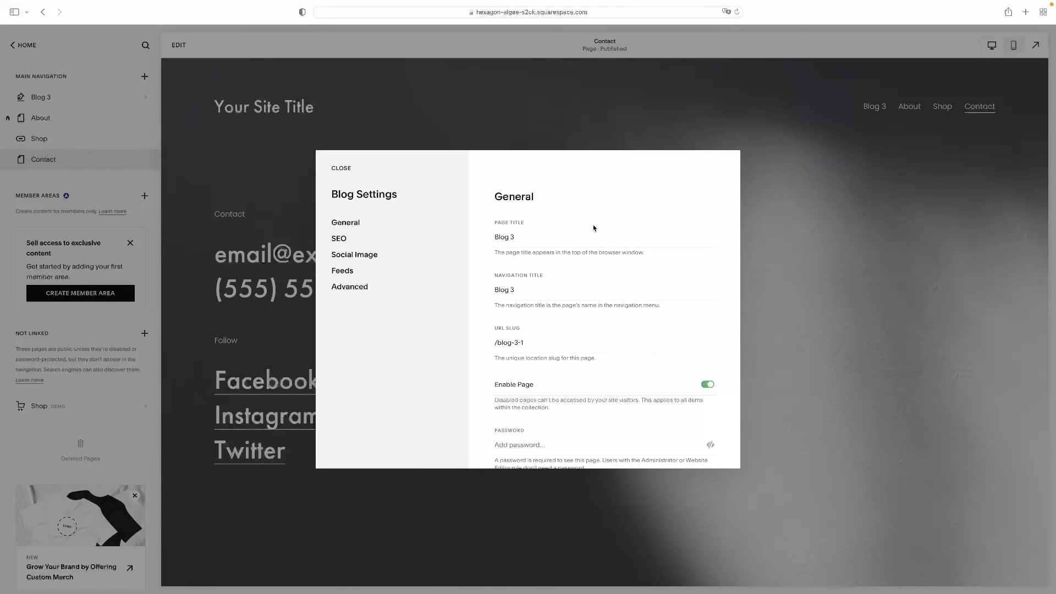
scroll(592, 228, down, 3)
scroll(594, 232, up, 2)
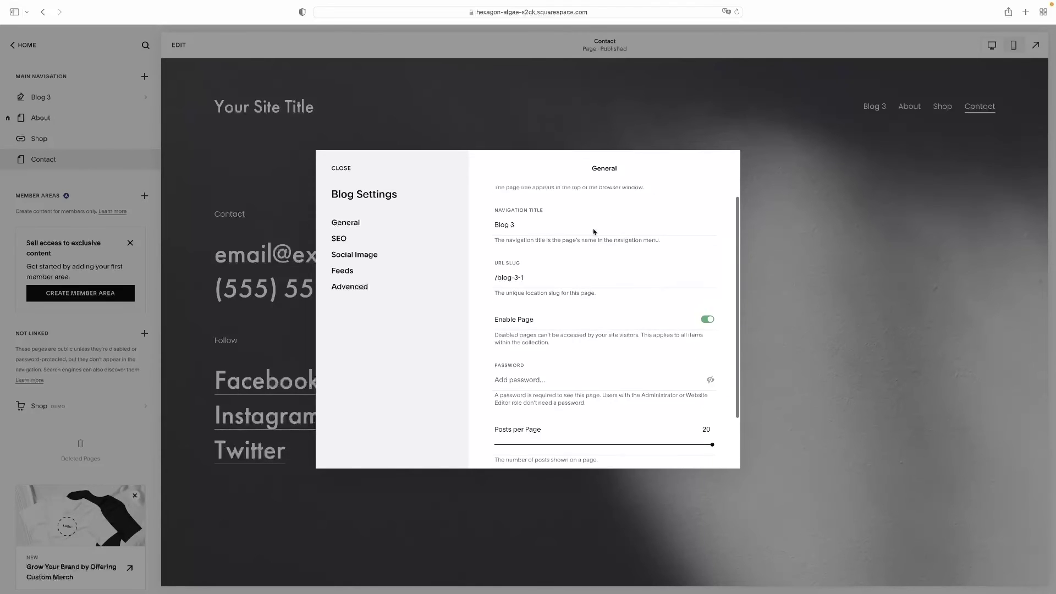
scroll(593, 230, up, 1)
scroll(592, 229, down, 4)
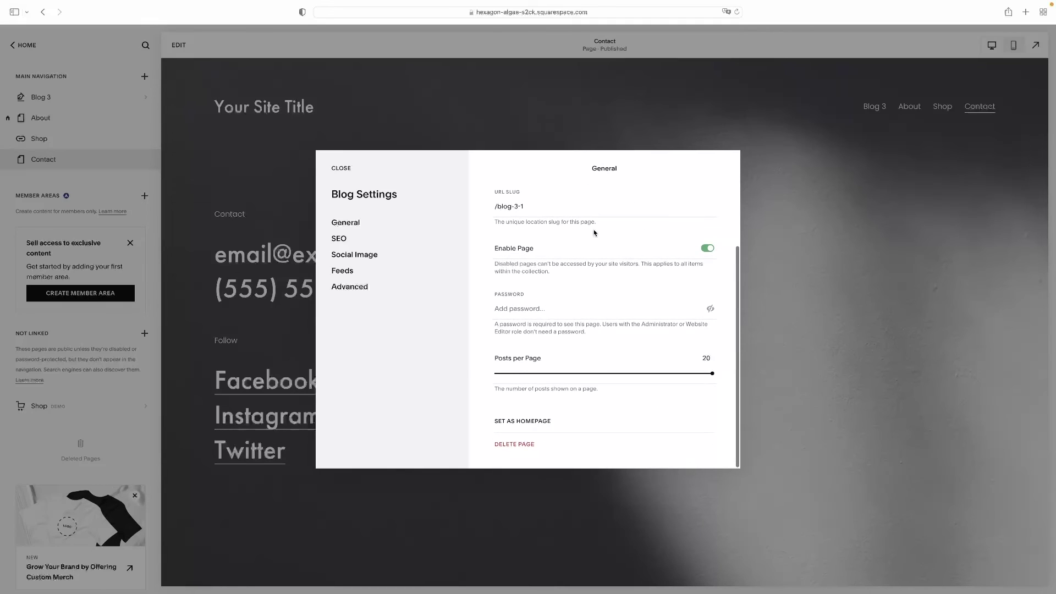
scroll(605, 292, up, 3)
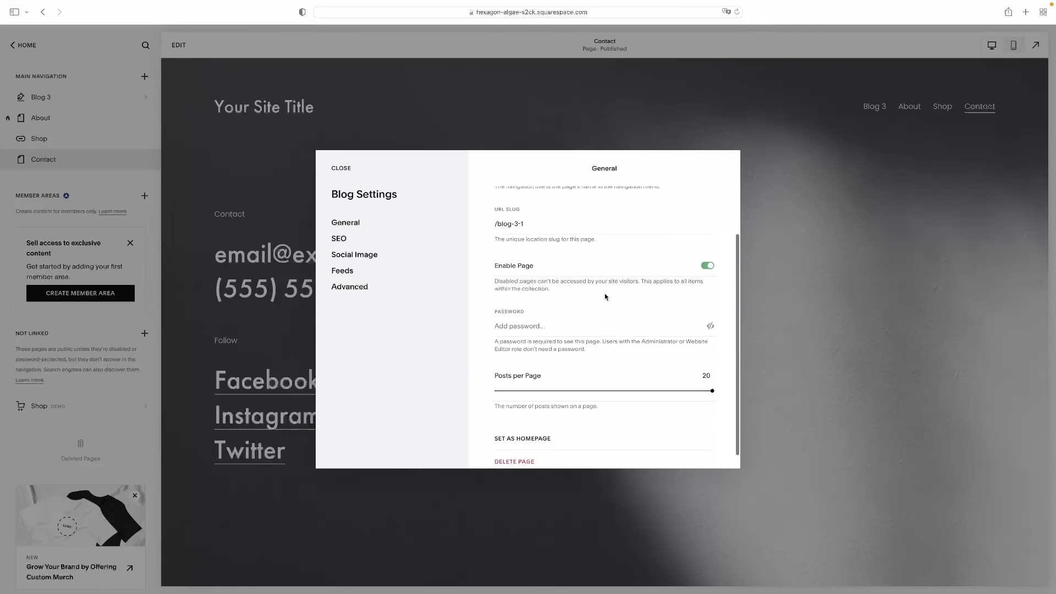
click(341, 169)
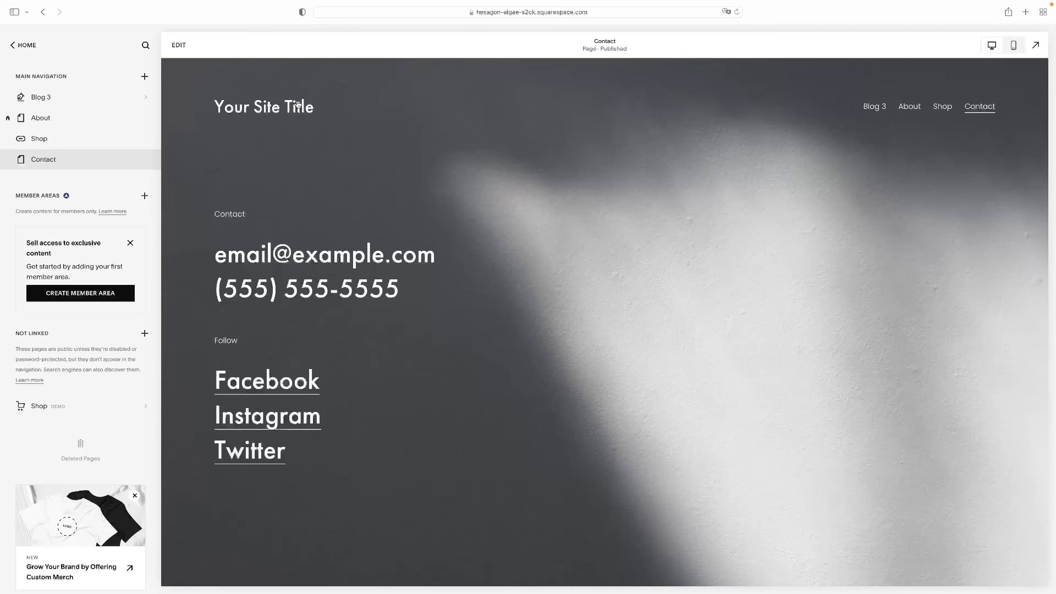
- Replace the header's site title with 'Title' in Site title & logo settings
click(177, 46)
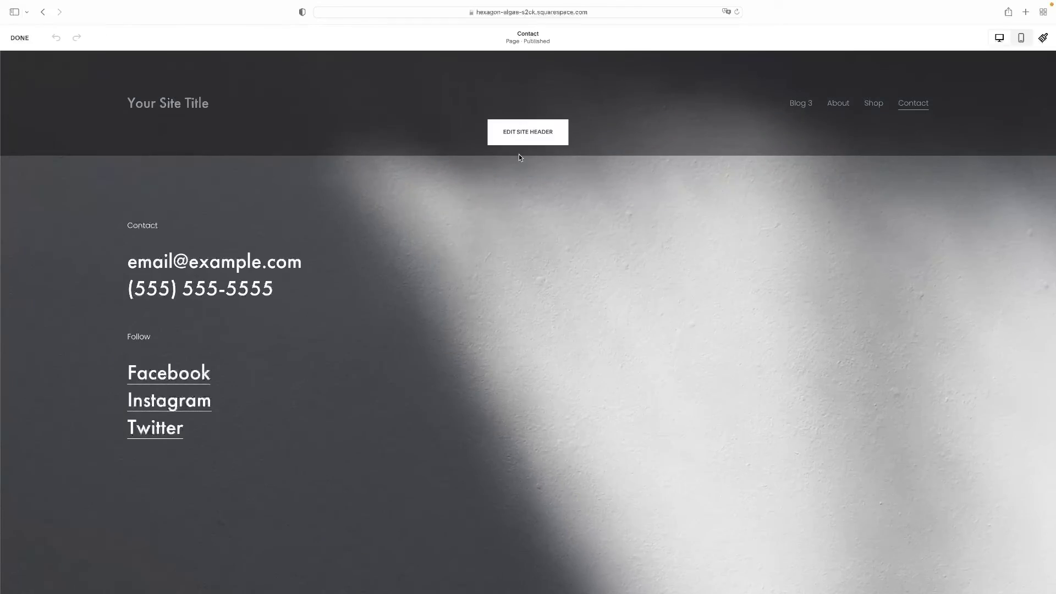
click(538, 134)
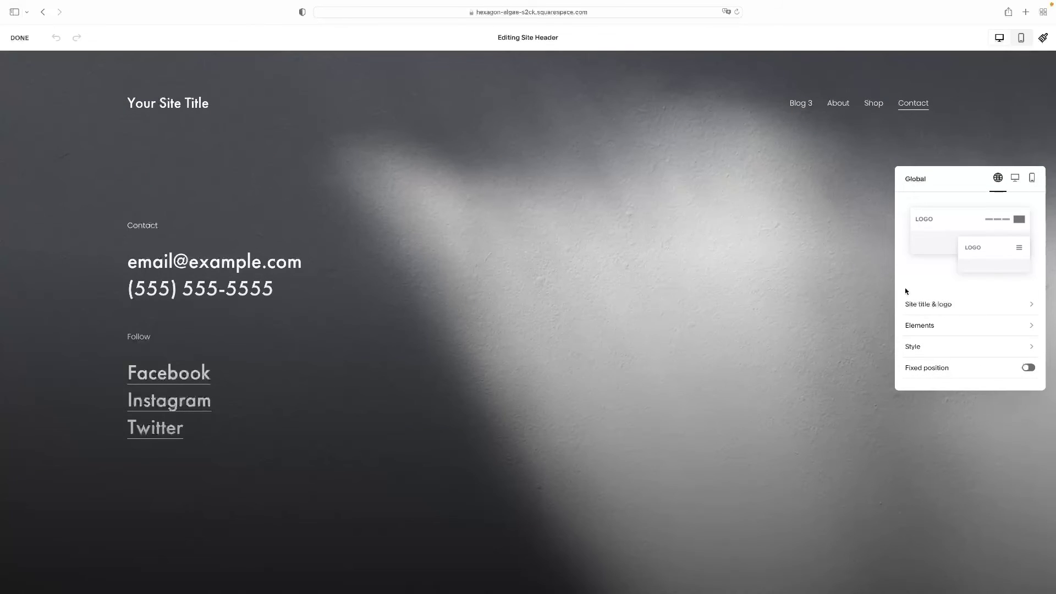
click(954, 301)
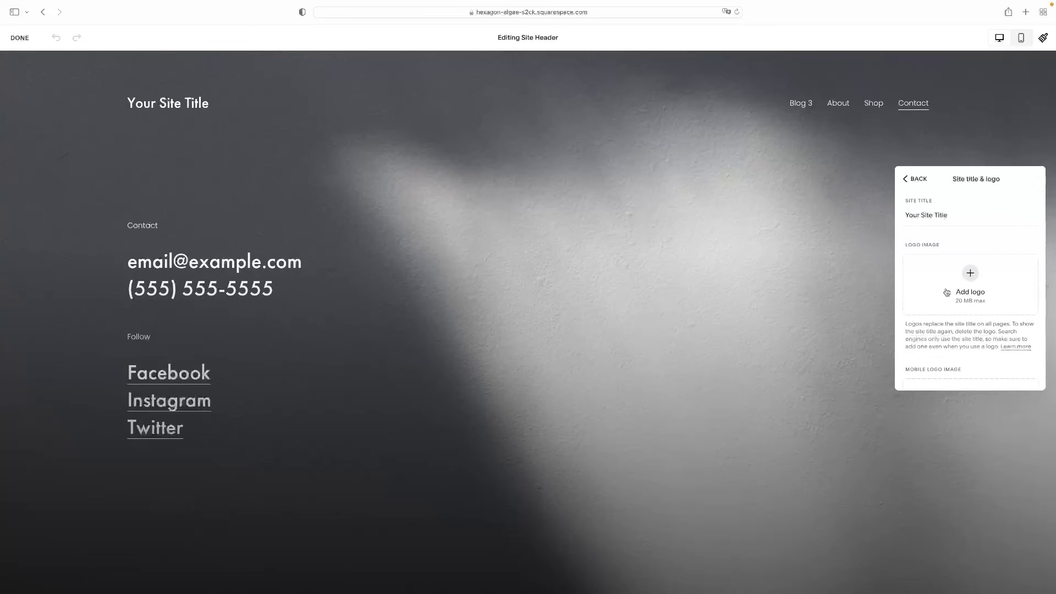
drag(955, 215, 905, 217)
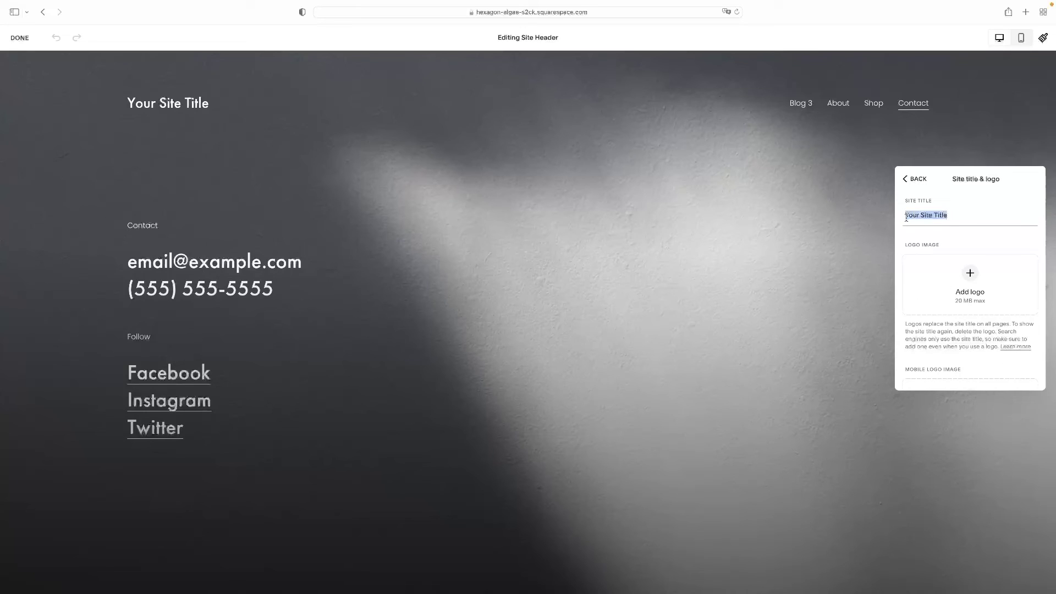
key(BackSpace)
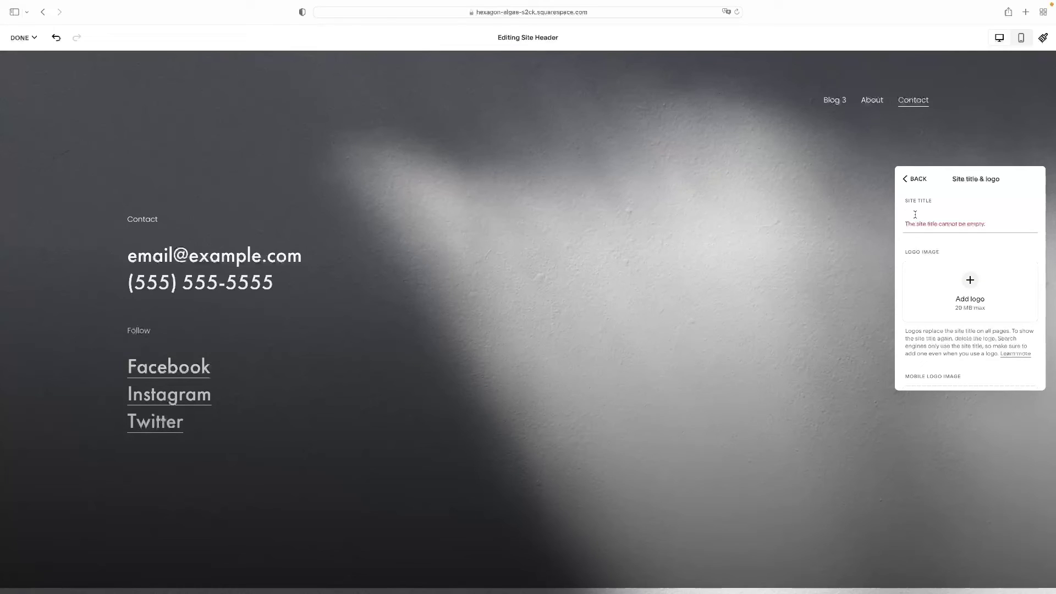
text(Title)
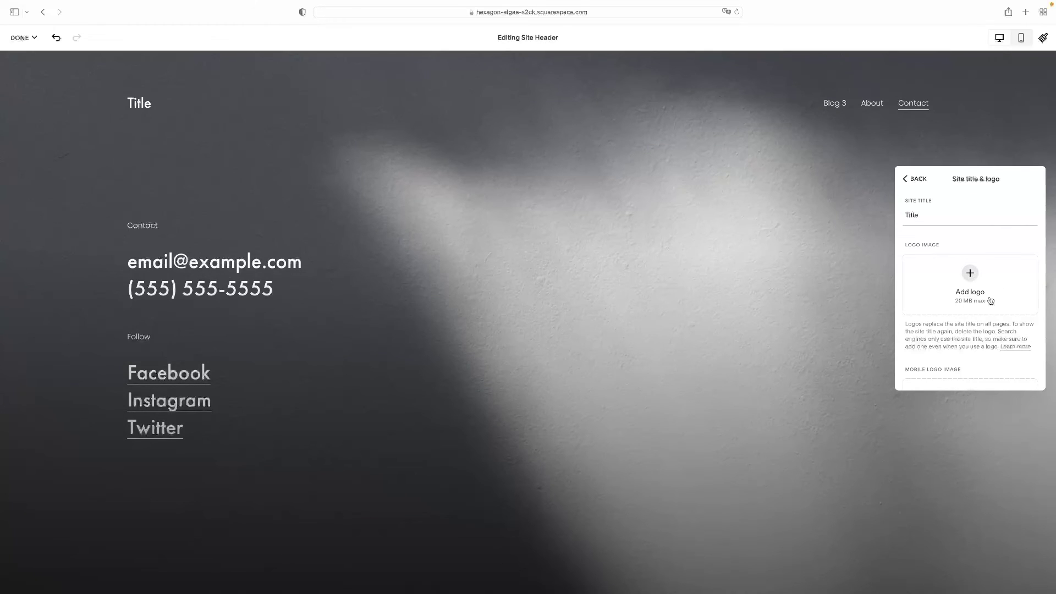
click(914, 182)
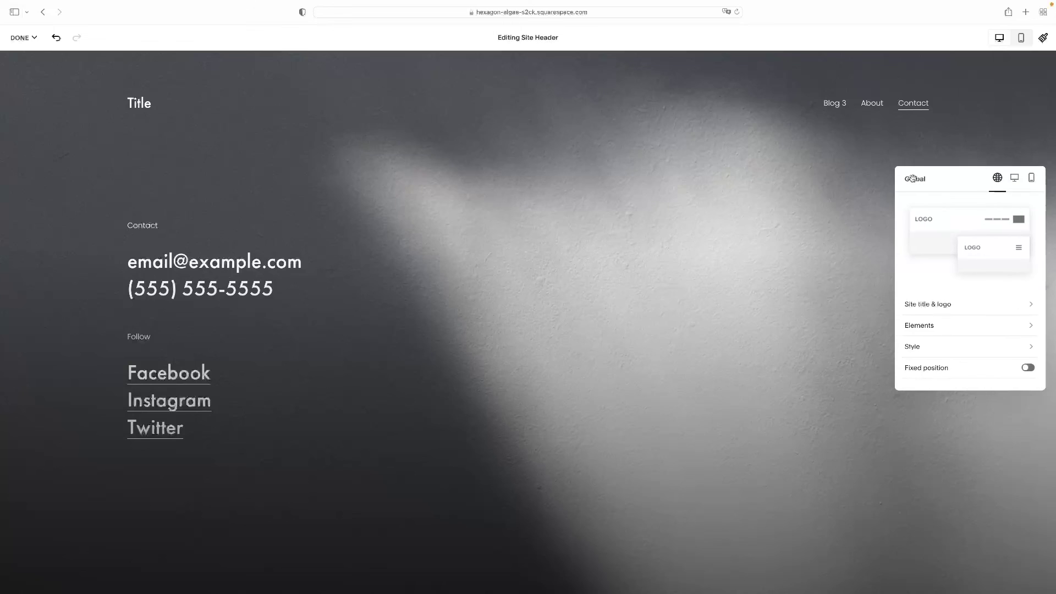
click(844, 224)
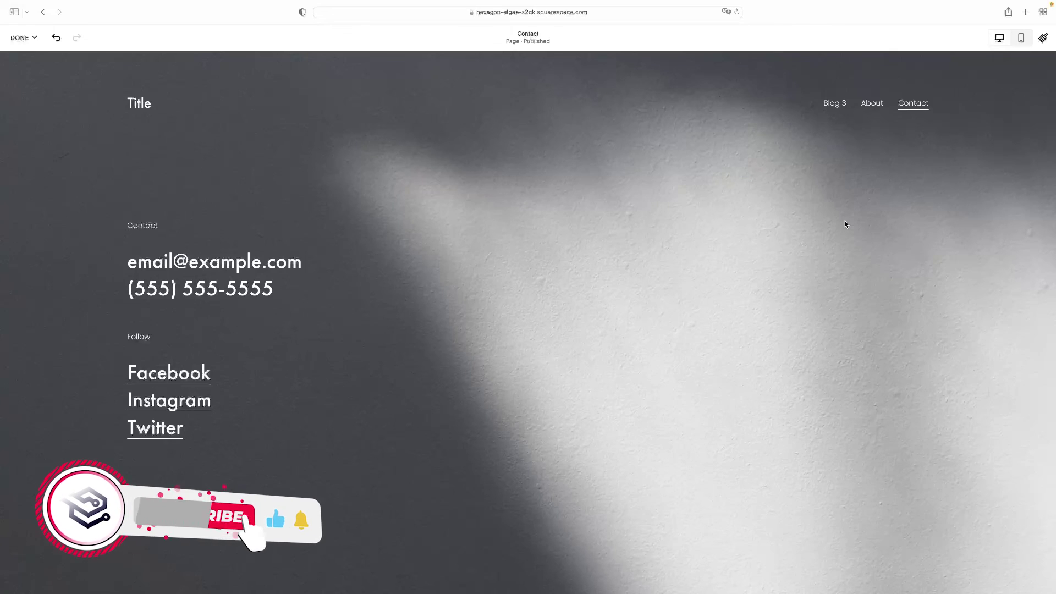
- Leave header editing and return to the Contact page section
mouse_move(837, 230)
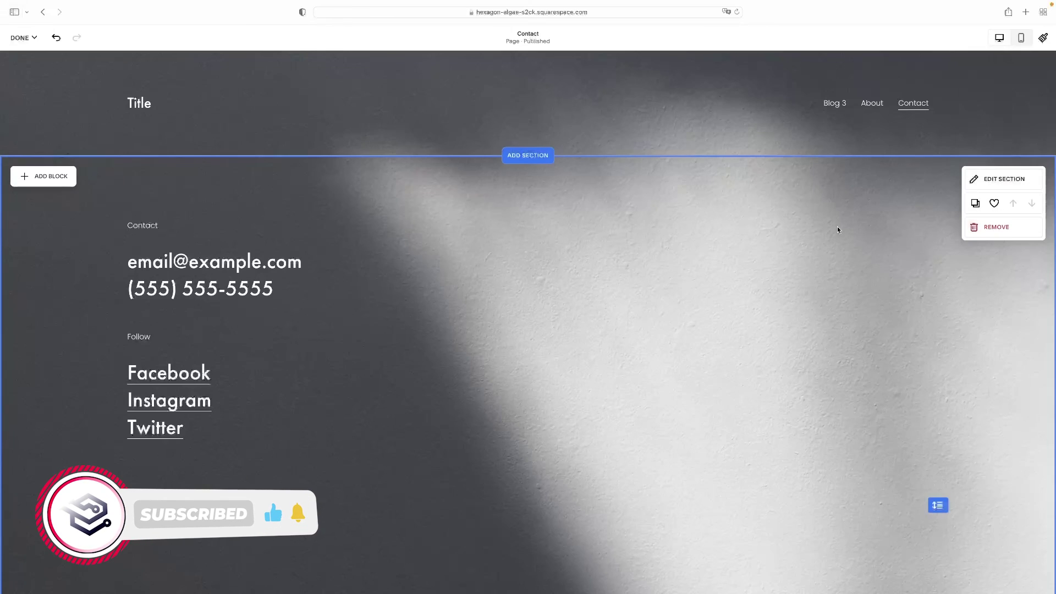